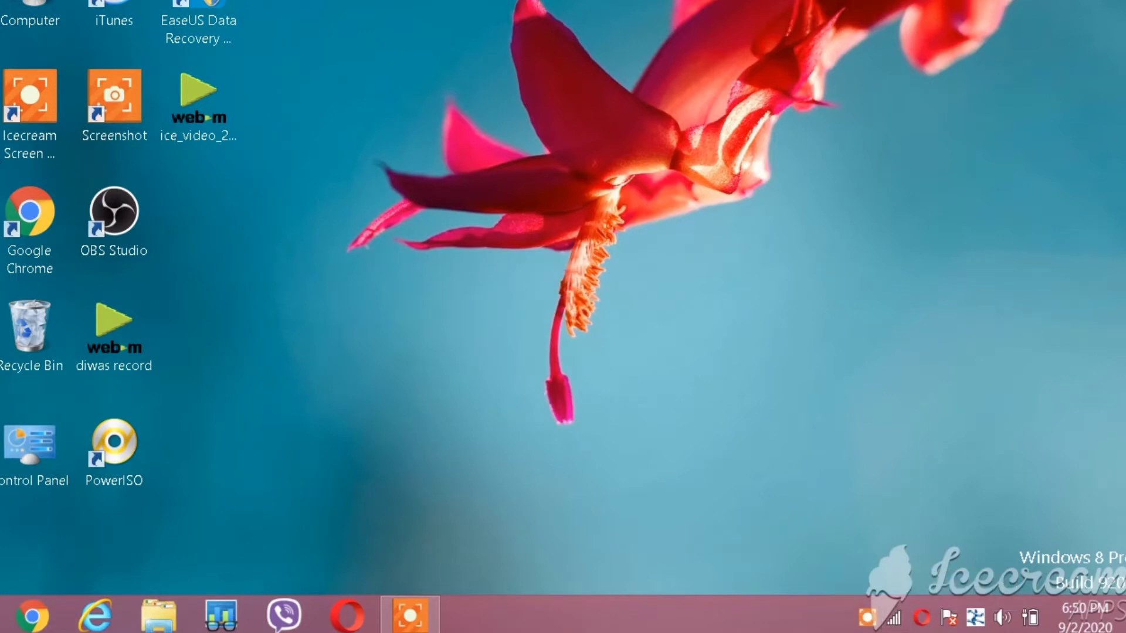
Open YouTube in Google Chrome to check the internet connection, and close the browser
{"action": "double_click", "coordinate": [34, 212]}
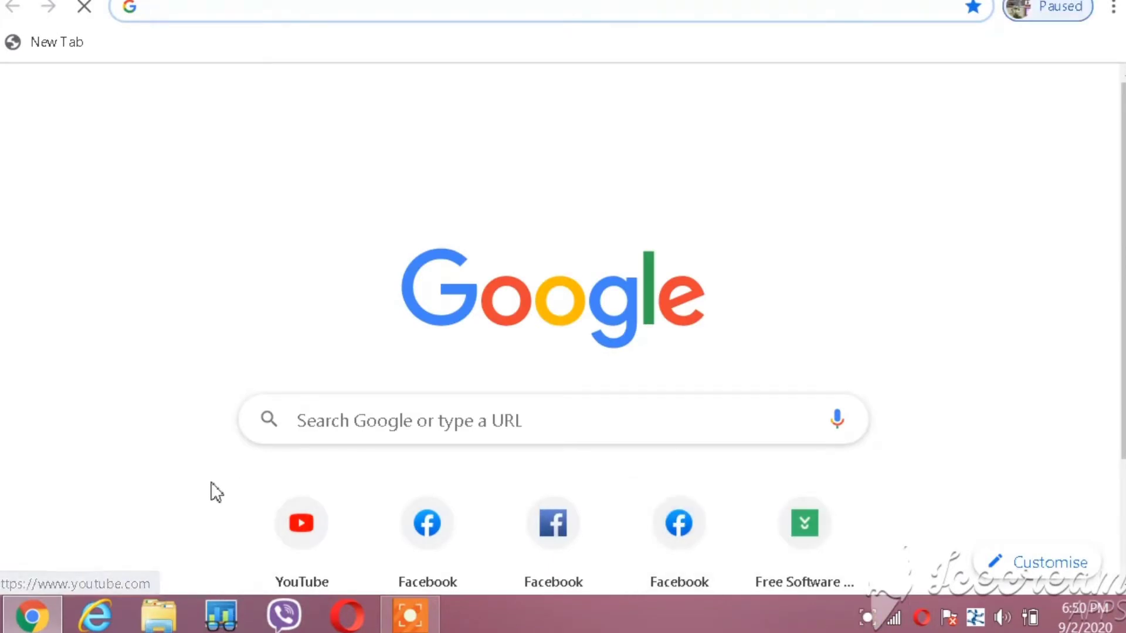
{"action": "left_click", "coordinate": [295, 508]}
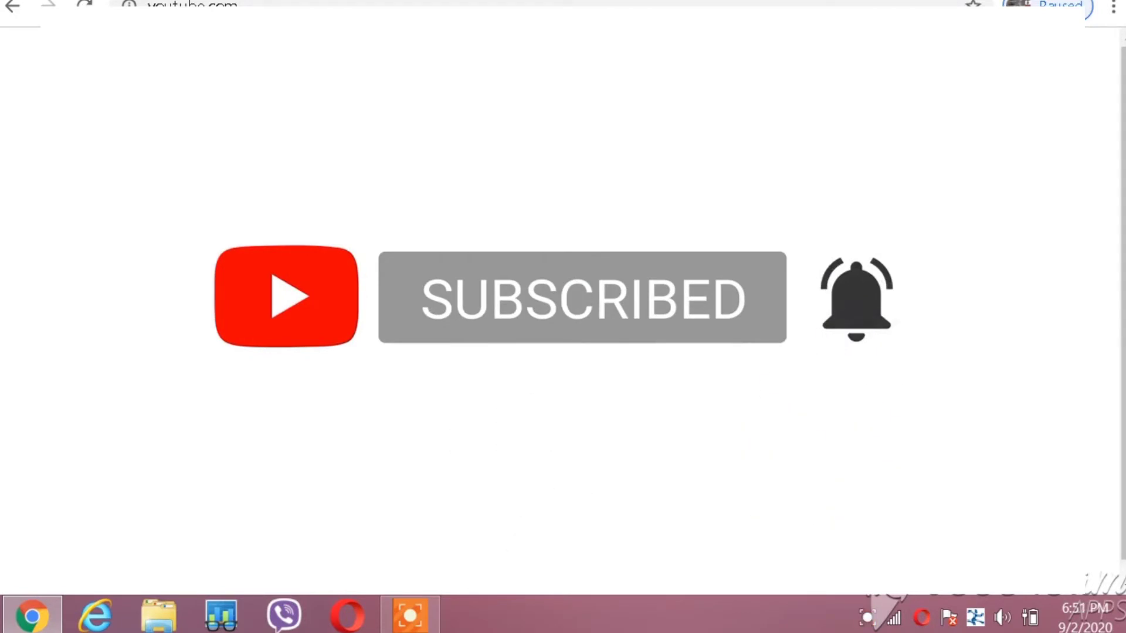
{"action": "left_click", "coordinate": [1118, 1]}
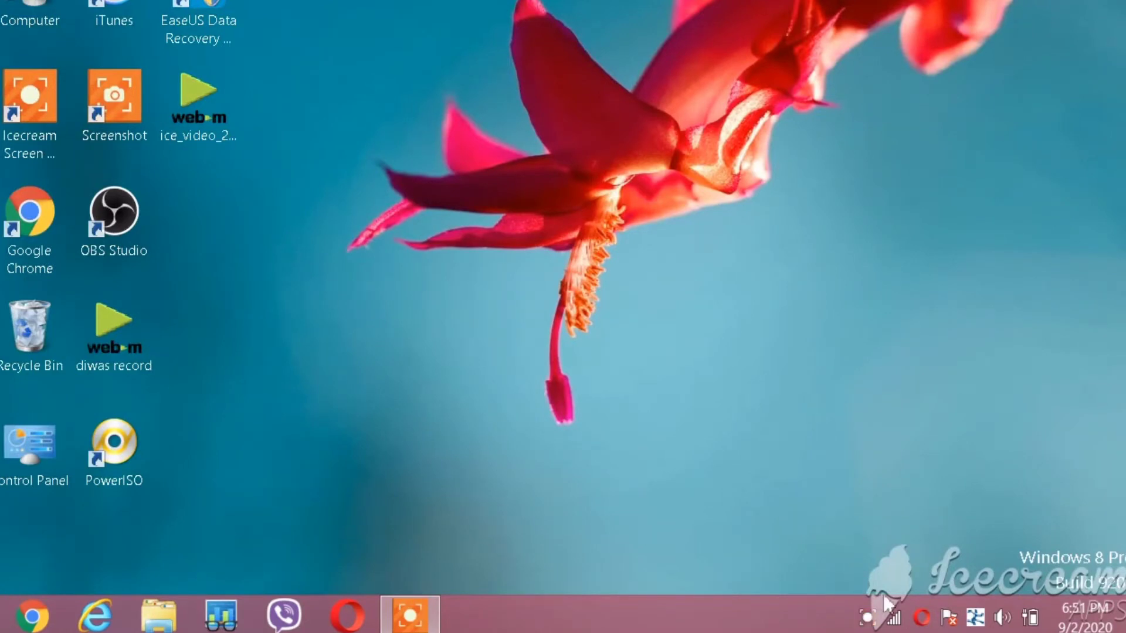
Open the network adapter settings through the Network and Sharing Center
{"action": "mouse_move", "coordinate": [892, 620]}
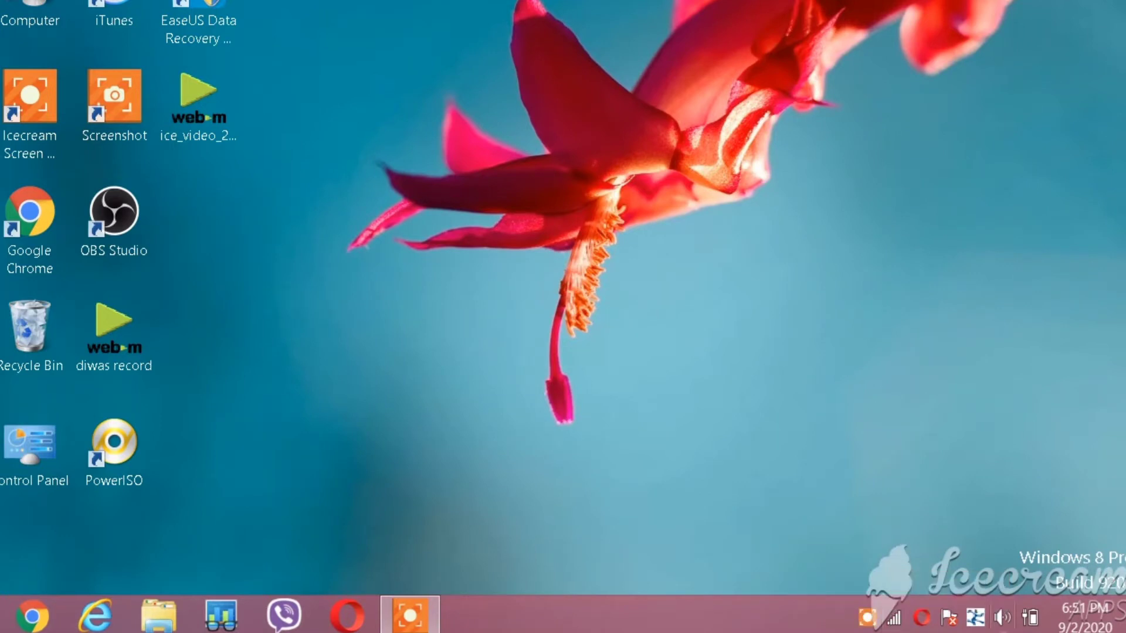
{"action": "right_click", "coordinate": [901, 625]}
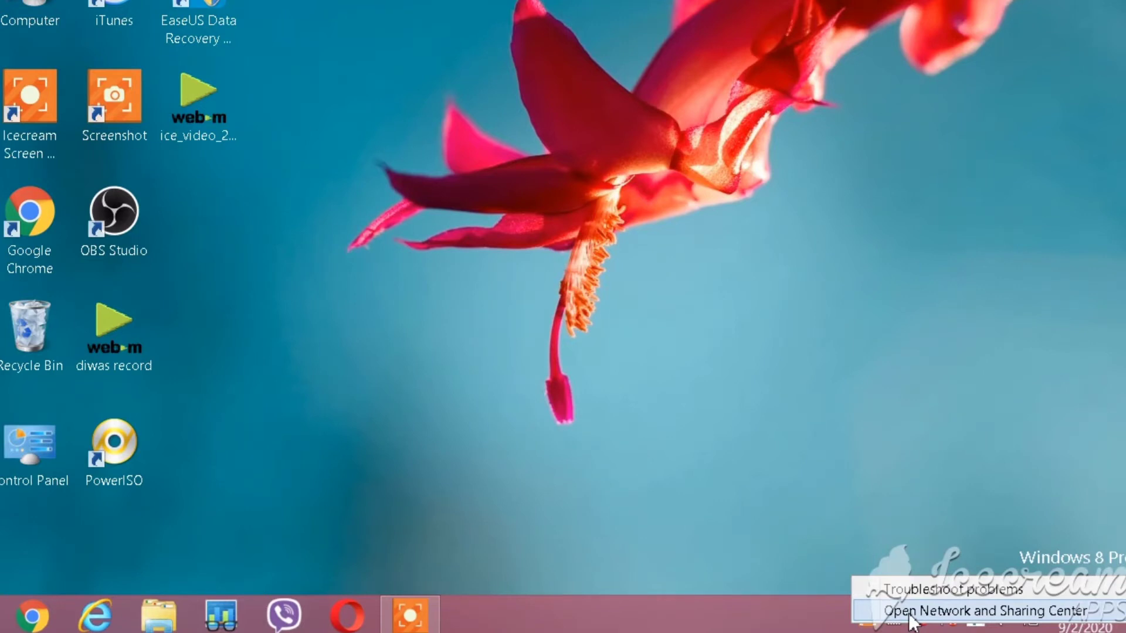
{"action": "left_click", "coordinate": [909, 614]}
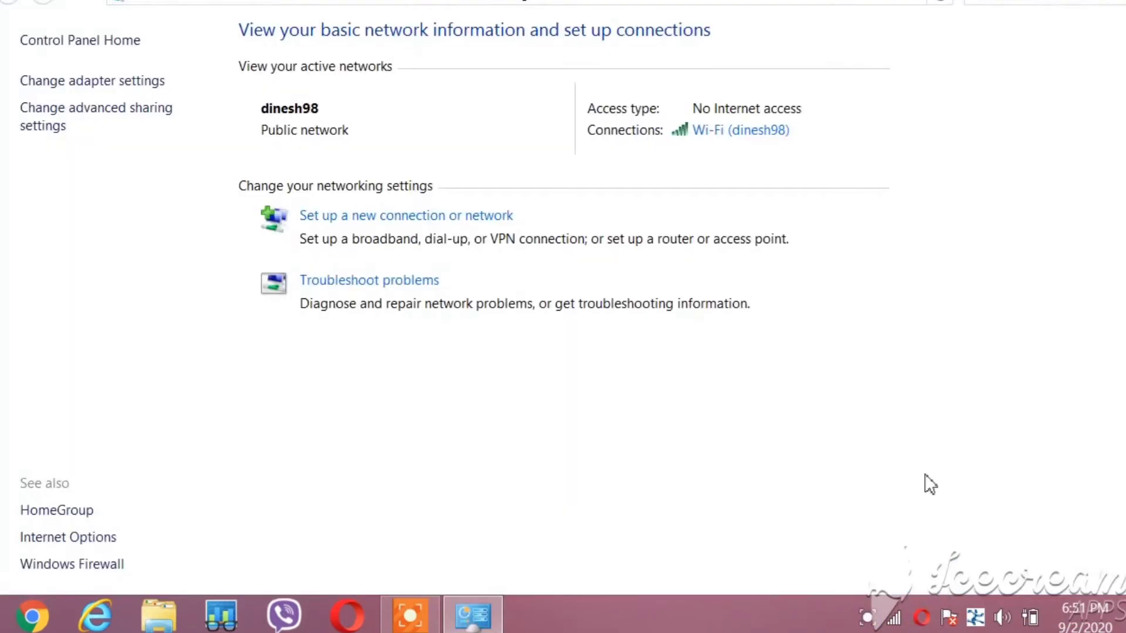
{"action": "left_click", "coordinate": [104, 82]}
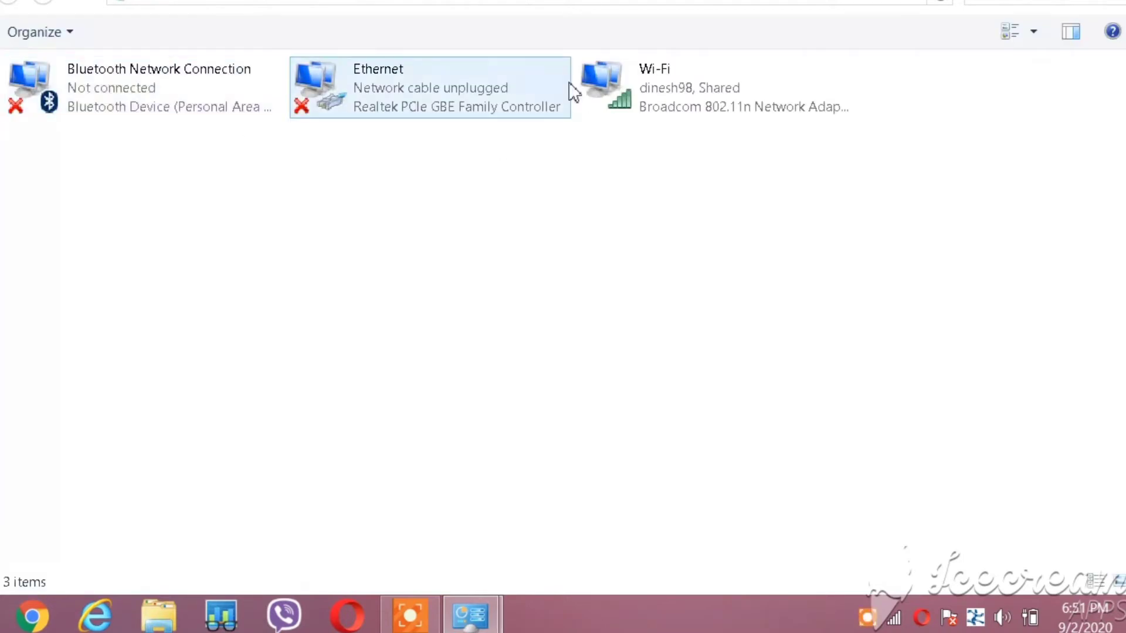
Open the properties of the Wi-Fi connection and move the dialog towards the middle of the screen
{"action": "left_click", "coordinate": [652, 83]}
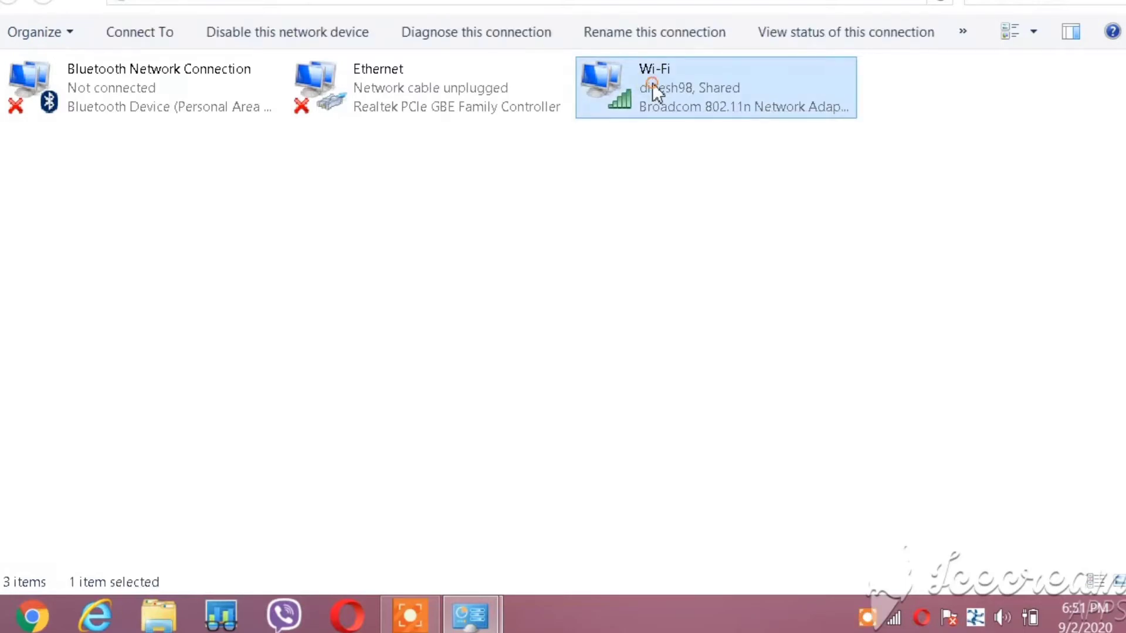
{"action": "right_click", "coordinate": [652, 83]}
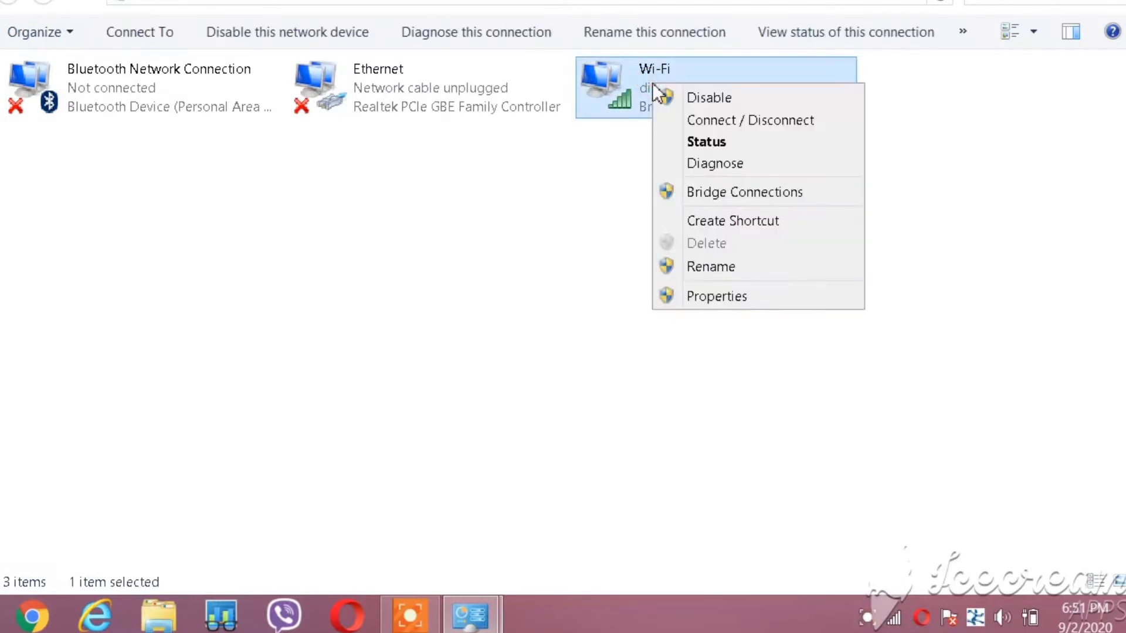
{"action": "left_click", "coordinate": [740, 297]}
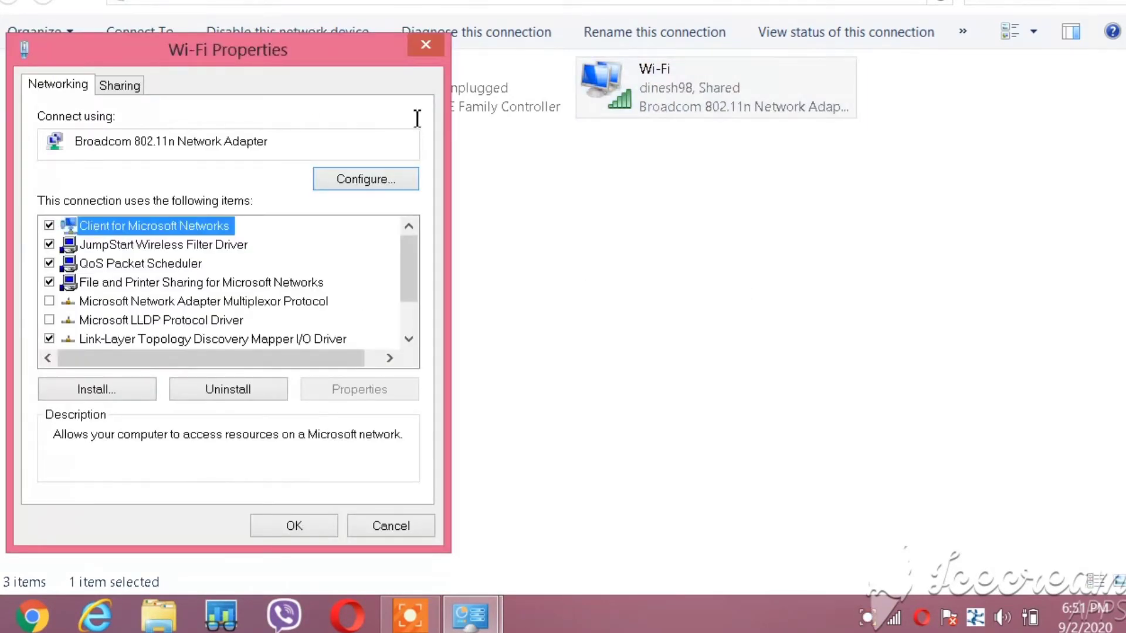
{"action": "left_click_drag", "start_coordinate": [347, 54], "coordinate": [567, 15]}
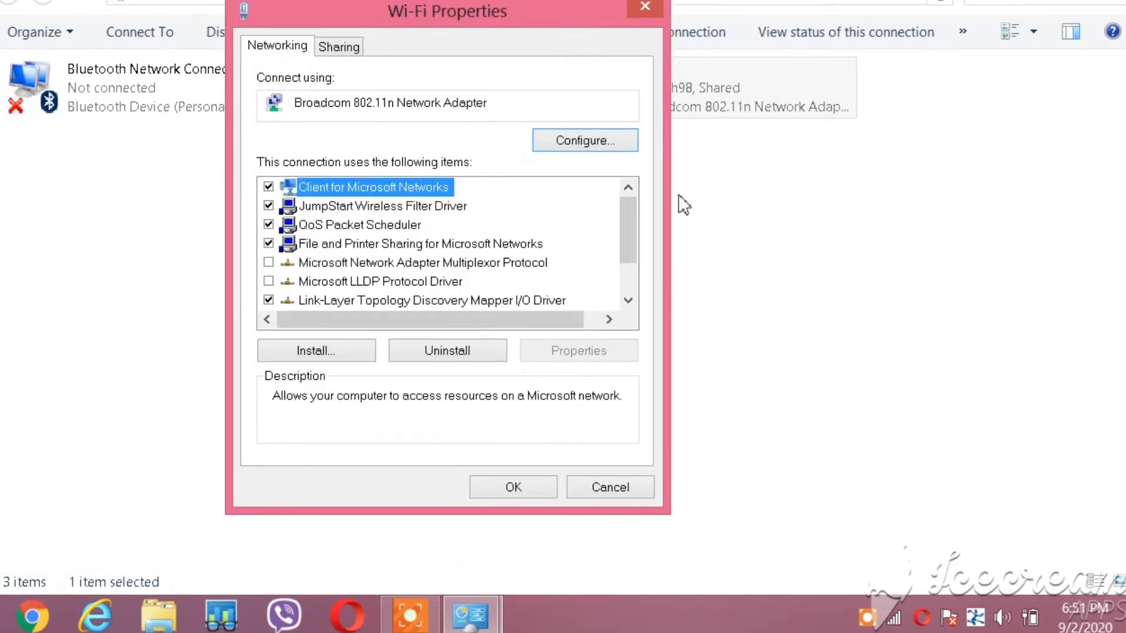
Open the properties of Internet Protocol Version 4 (TCP/IPv4) for the Wi-Fi connection
{"action": "left_click", "coordinate": [632, 305]}
{"action": "left_click", "coordinate": [632, 305]}
{"action": "left_click", "coordinate": [630, 304]}
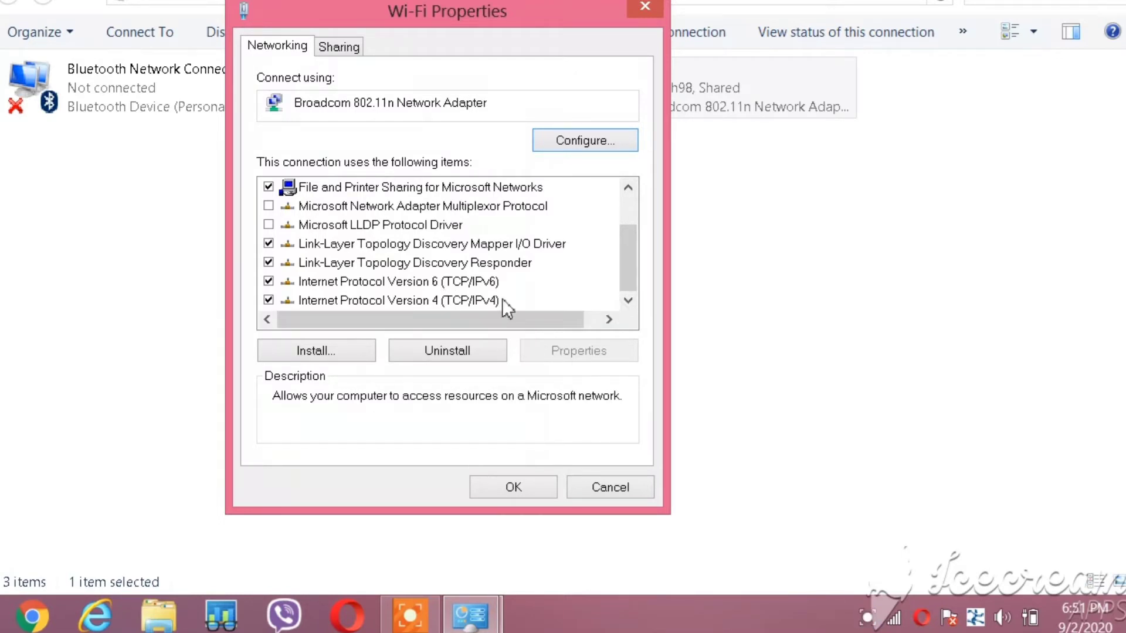
{"action": "left_click", "coordinate": [462, 303]}
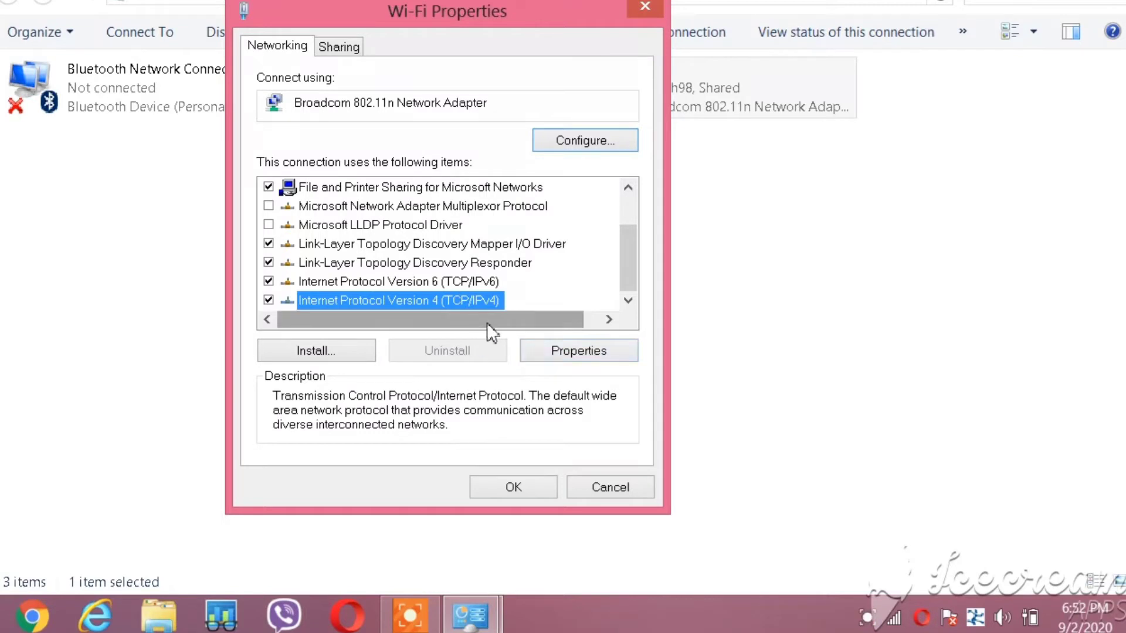
{"action": "left_click", "coordinate": [560, 354]}
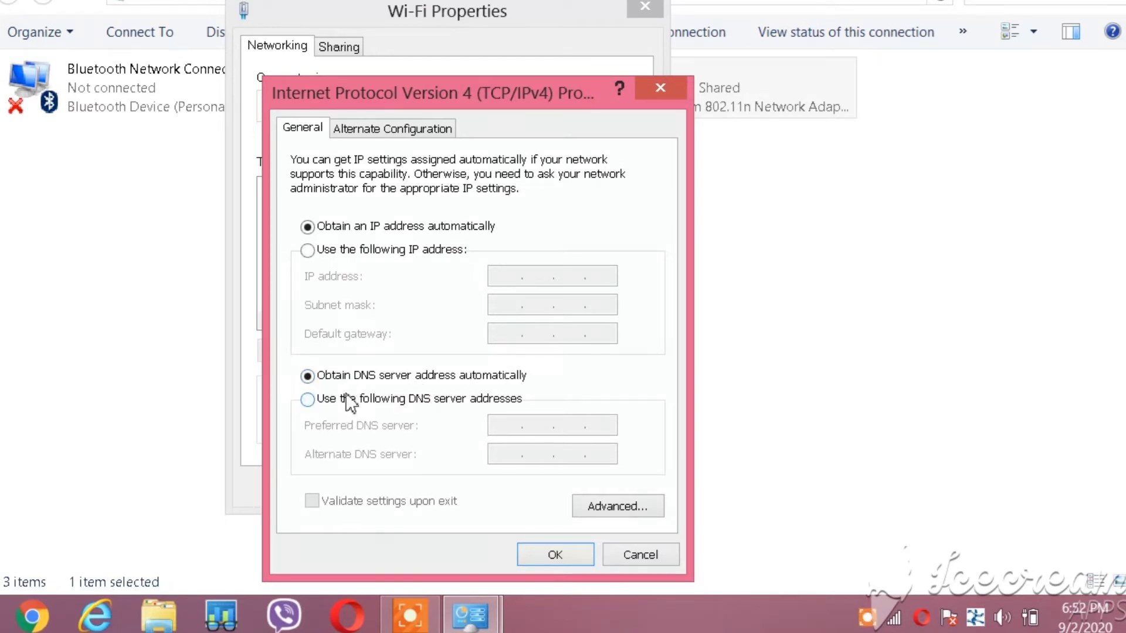
Set the preferred DNS server to 8.8.8.8 and the alternate to 8.8.4.4 with validation upon exit, and cancel the network diagnostics
{"action": "left_click", "coordinate": [312, 401]}
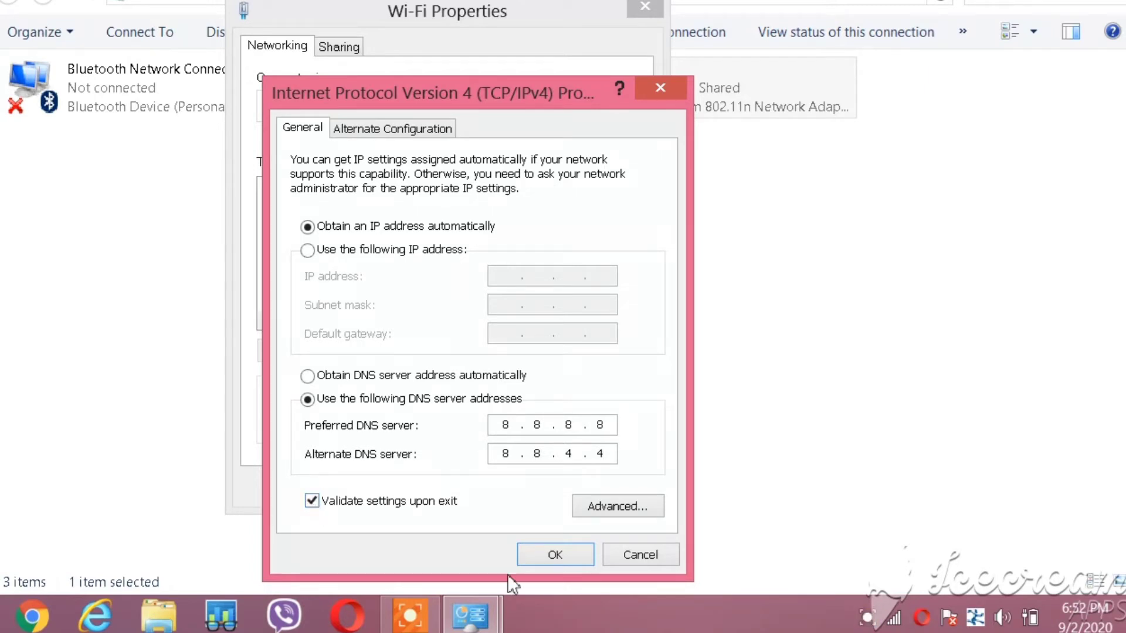
{"action": "left_click", "coordinate": [522, 554]}
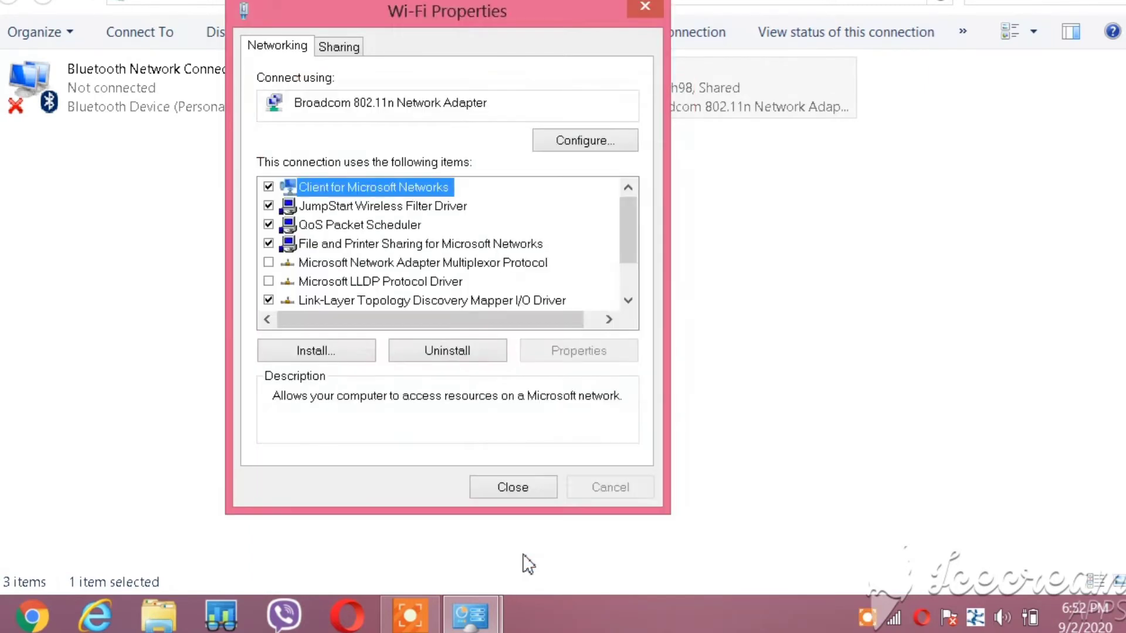
{"action": "left_click", "coordinate": [540, 484]}
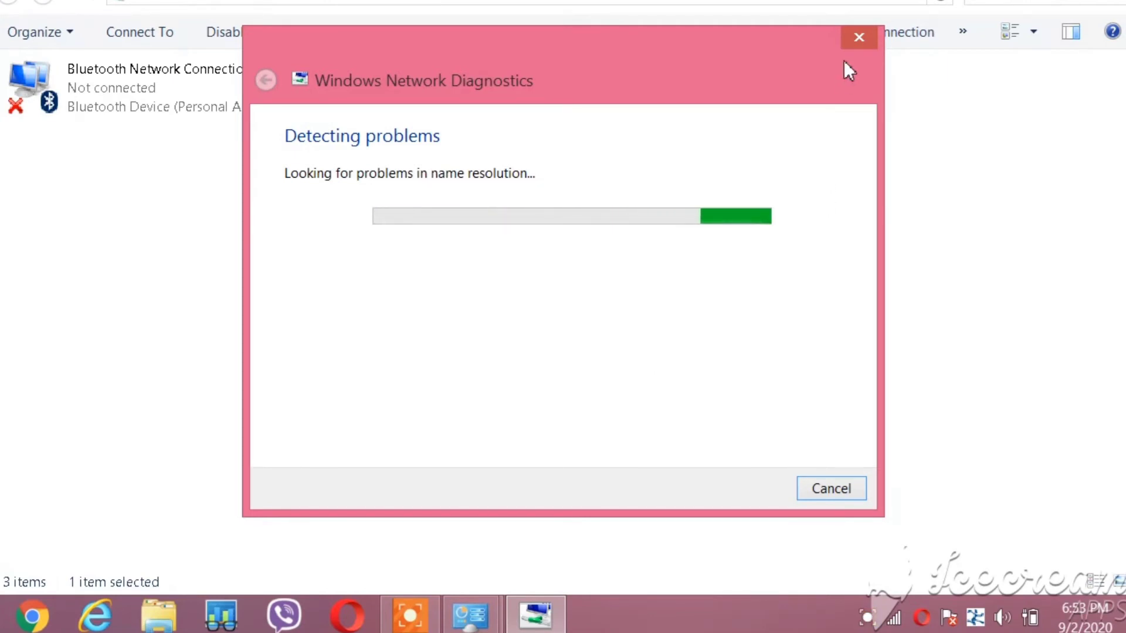
{"action": "left_click", "coordinate": [831, 489]}
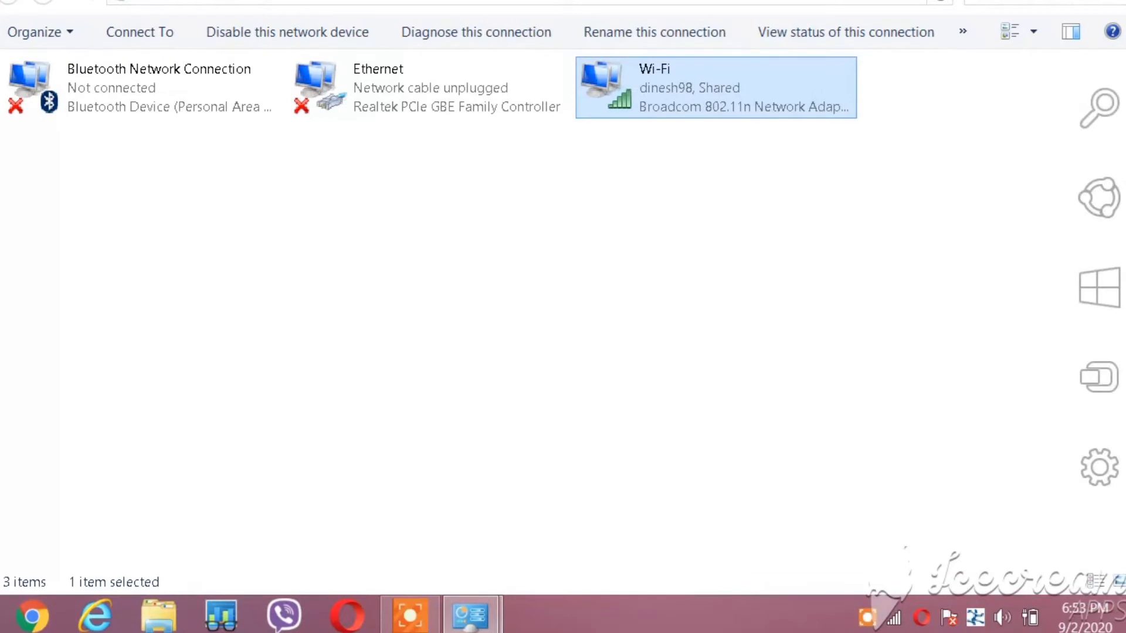
Close the network connections window and refresh the desktop
{"action": "left_click", "coordinate": [1125, 0]}
{"action": "left_click", "coordinate": [1125, 0]}
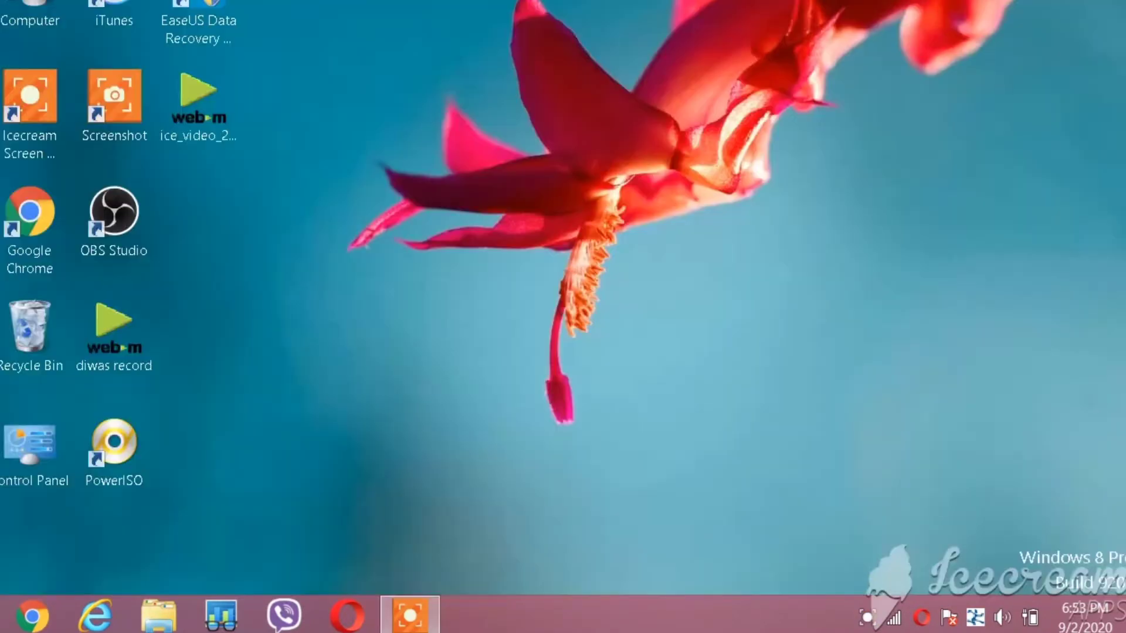
{"action": "right_click", "coordinate": [498, 211]}
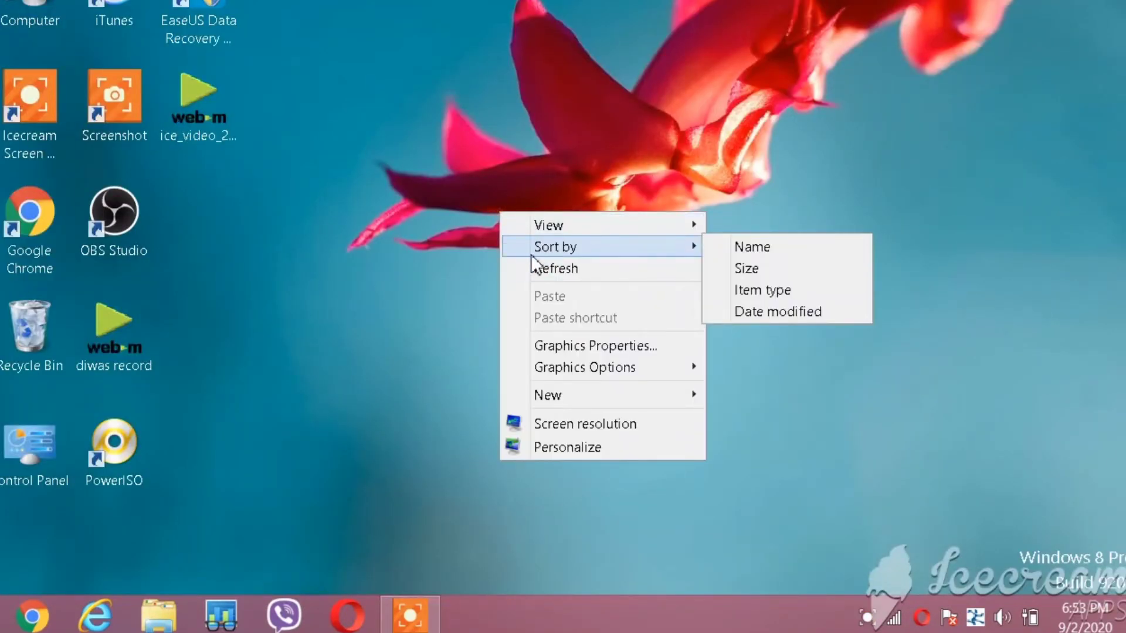
{"action": "left_click", "coordinate": [552, 268]}
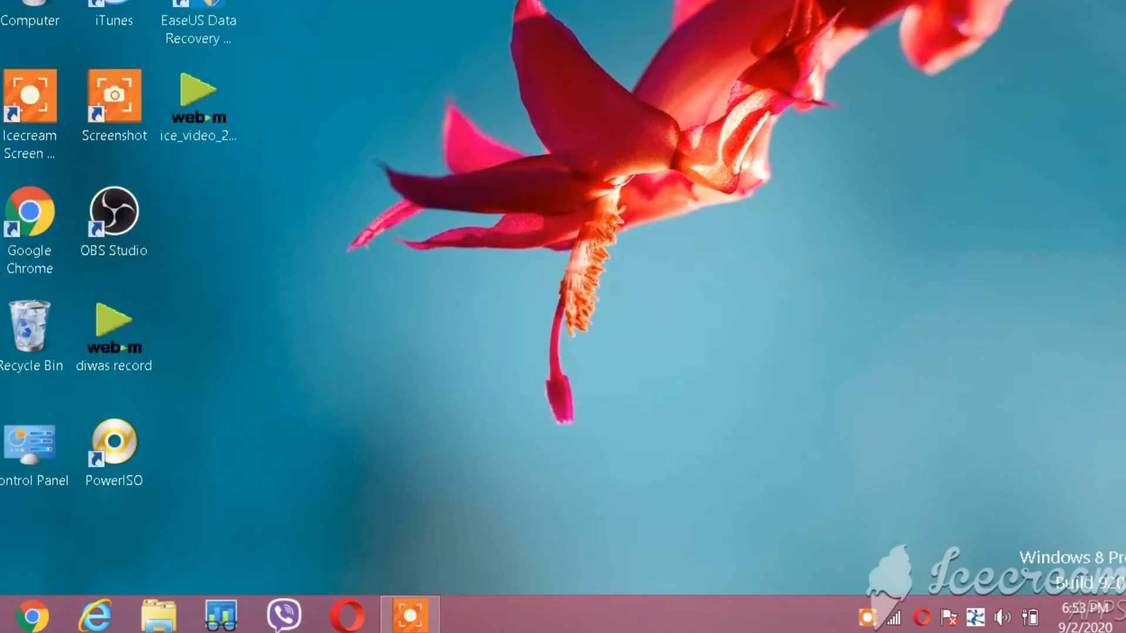
Test the connection again by loading YouTube in Google Chrome, and close the browser
{"action": "double_click", "coordinate": [45, 241]}
{"action": "double_click", "coordinate": [49, 241]}
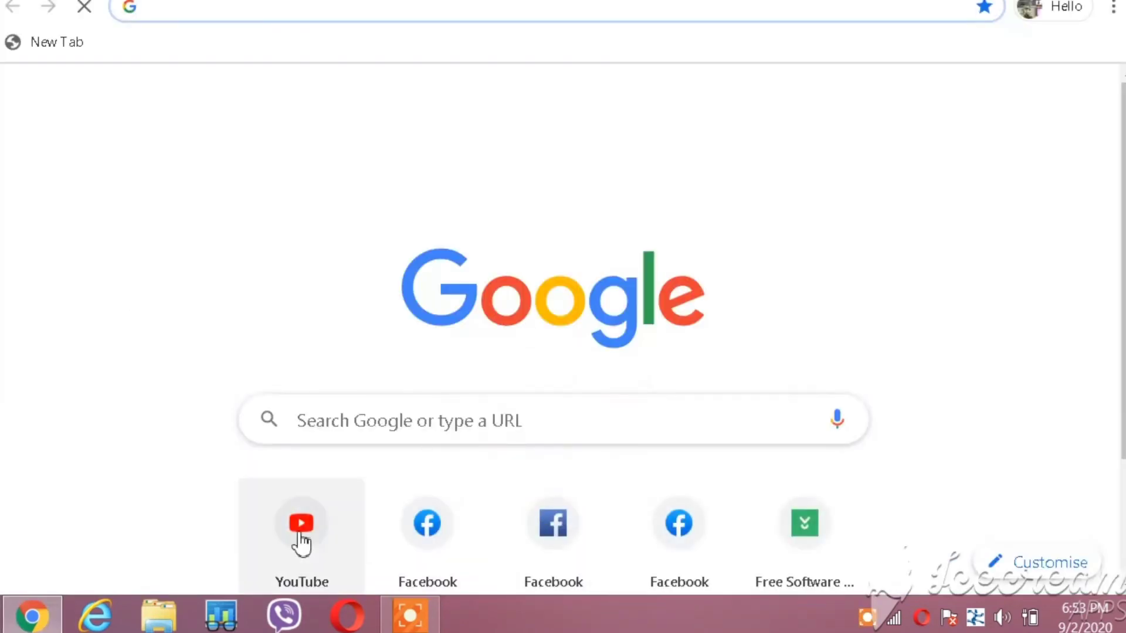
{"action": "left_click", "coordinate": [301, 545]}
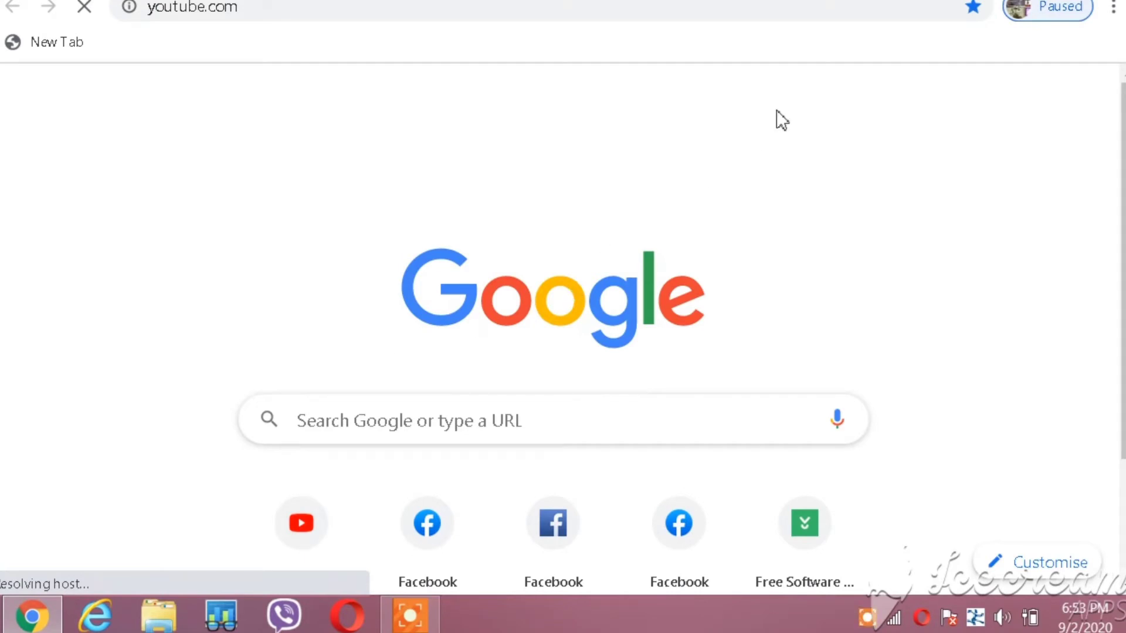
{"action": "mouse_move", "coordinate": [1122, 2]}
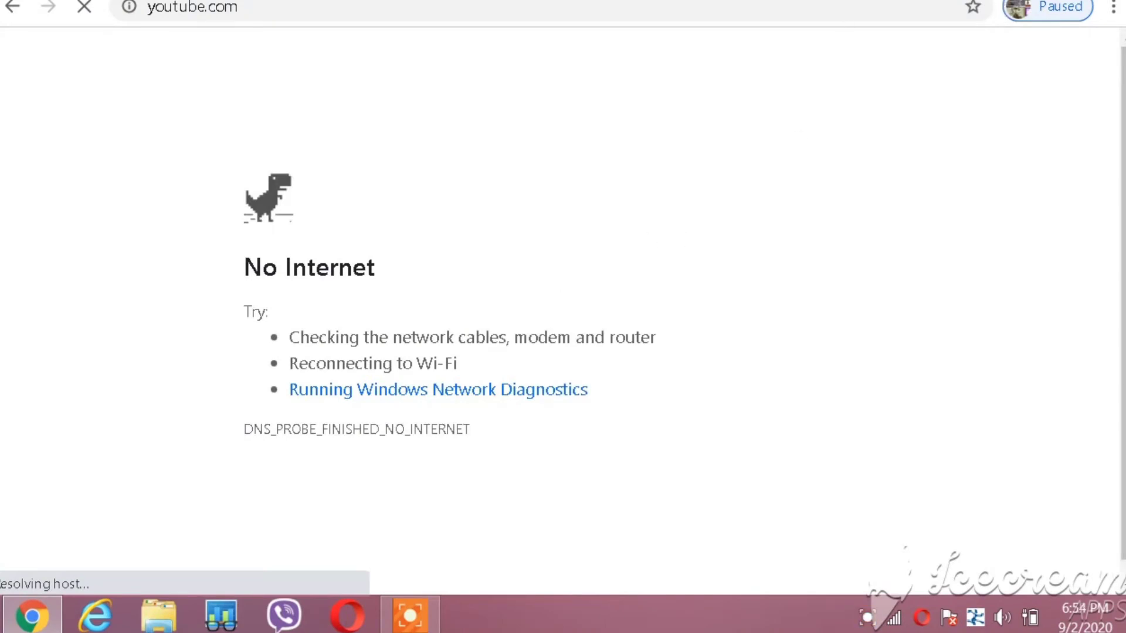
{"action": "key", "text": "alt+F4"}
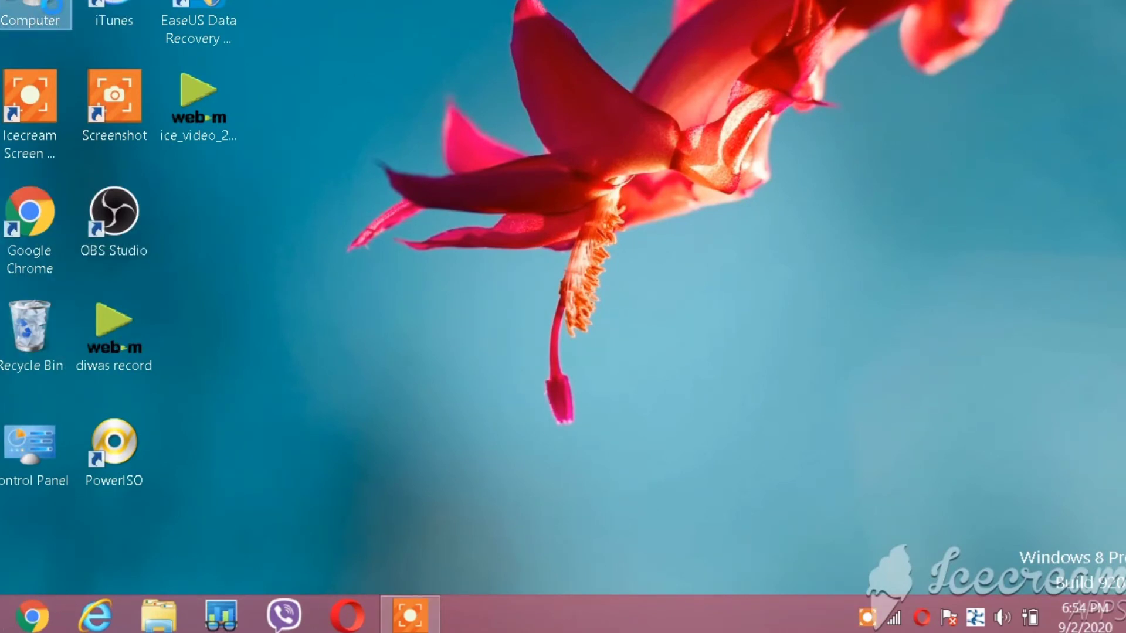
Open Device Manager from the Computer properties and expand the Network adapters category
{"action": "right_click", "coordinate": [52, 12]}
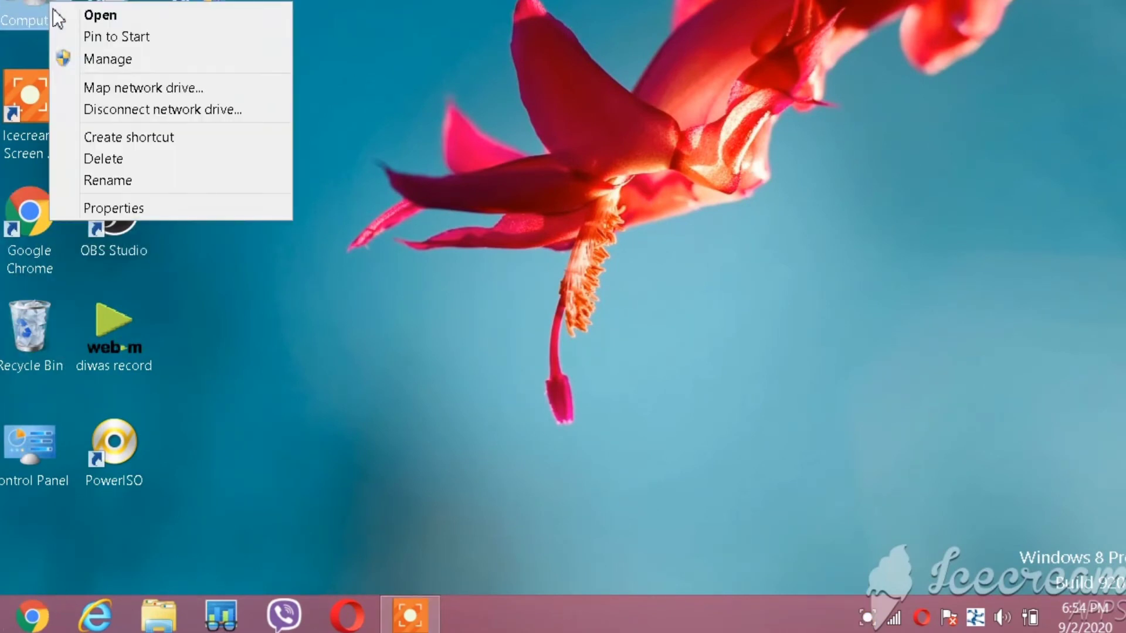
{"action": "left_click", "coordinate": [140, 212]}
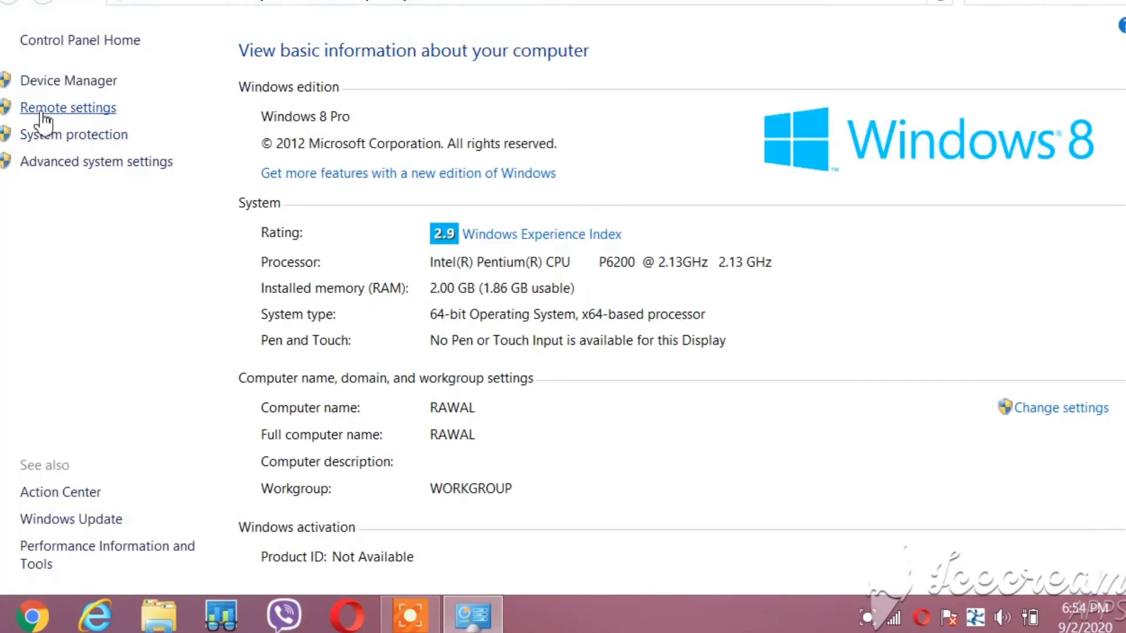
{"action": "left_click", "coordinate": [106, 82]}
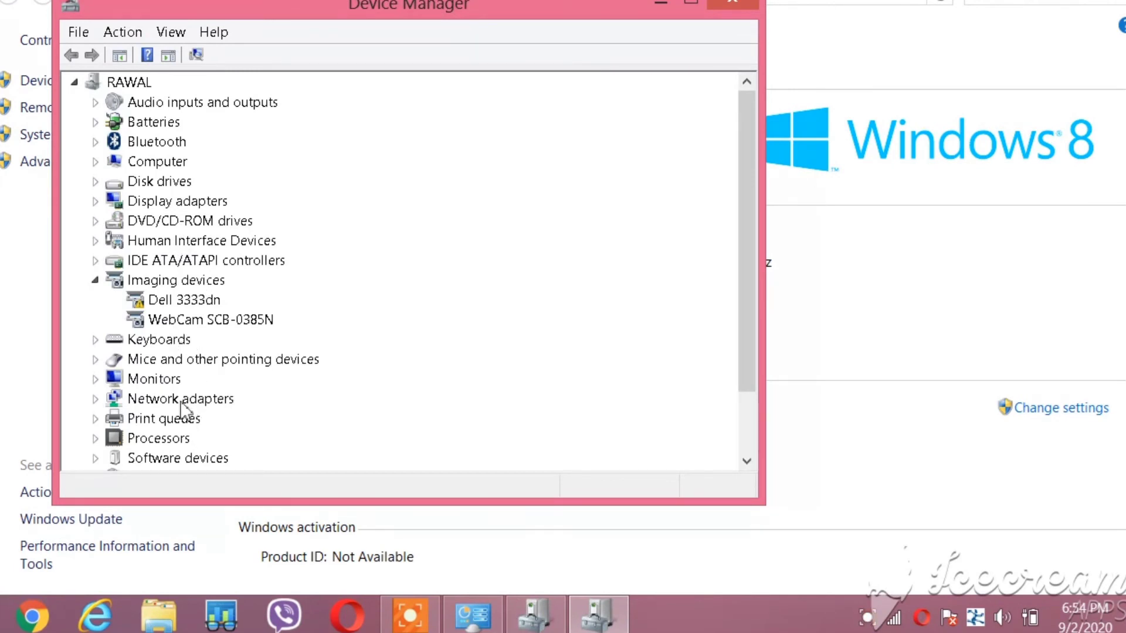
{"action": "left_click", "coordinate": [203, 400]}
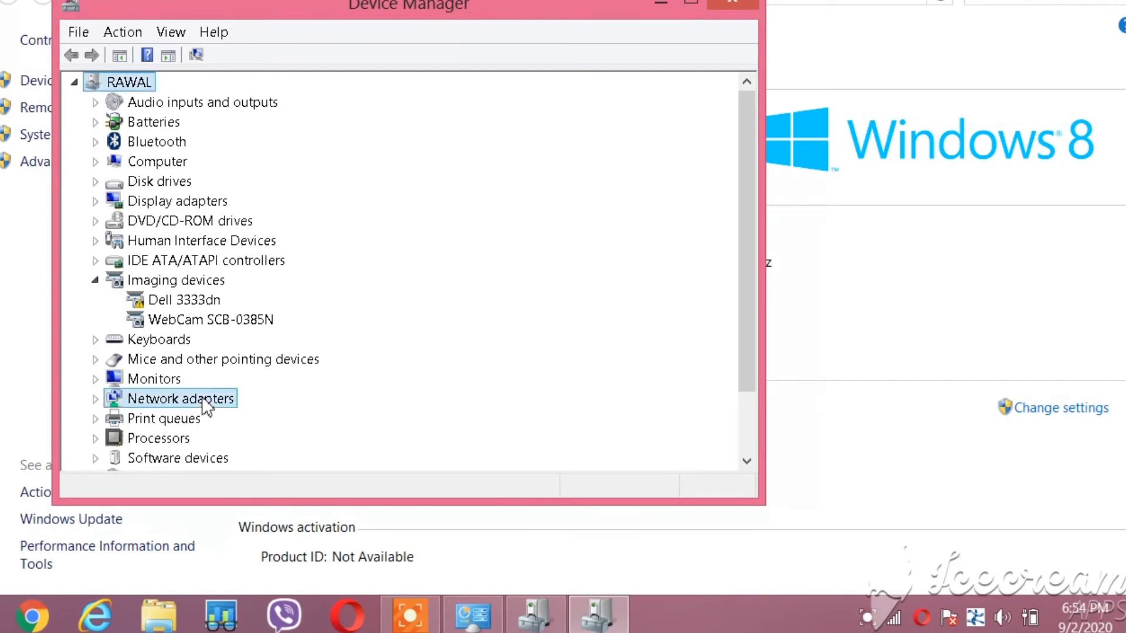
{"action": "double_click", "coordinate": [203, 400]}
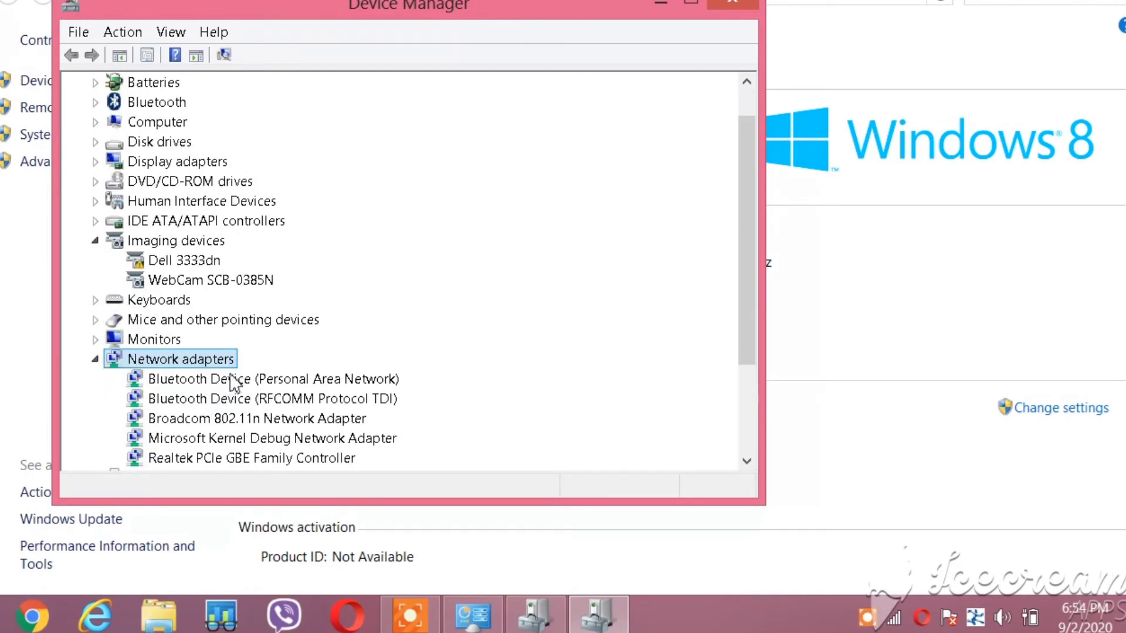
{"action": "scroll", "coordinate": [243, 375], "scroll_direction": "down", "scroll_amount": 3}
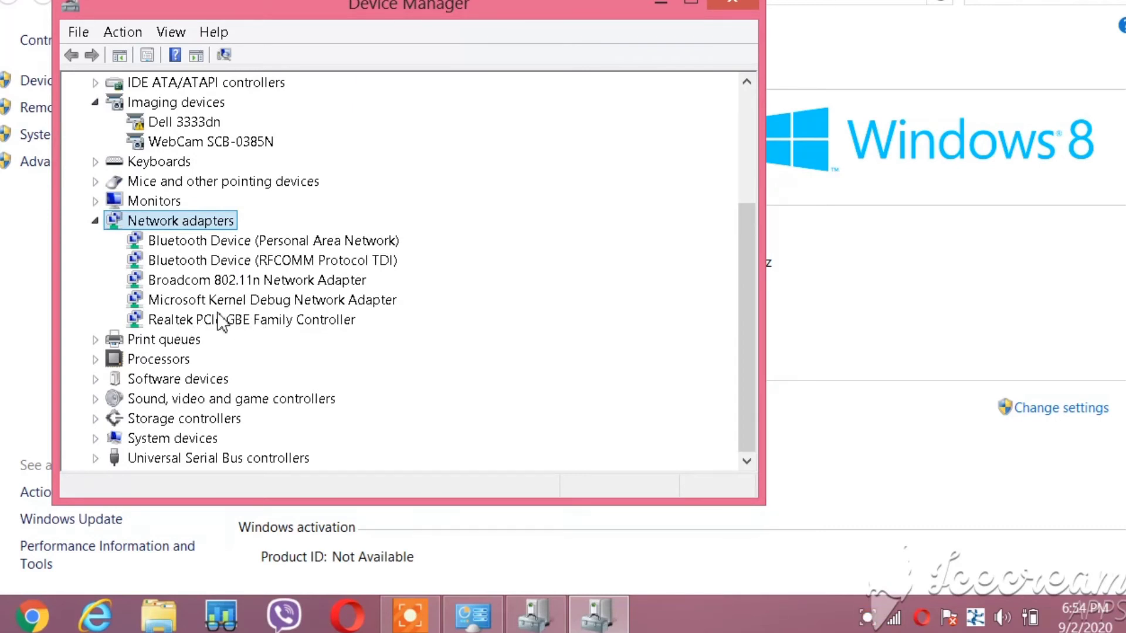
Uninstall the Realtek PCIe GBE Family Controller network adapter
{"action": "left_click", "coordinate": [324, 323]}
{"action": "right_click", "coordinate": [323, 326]}
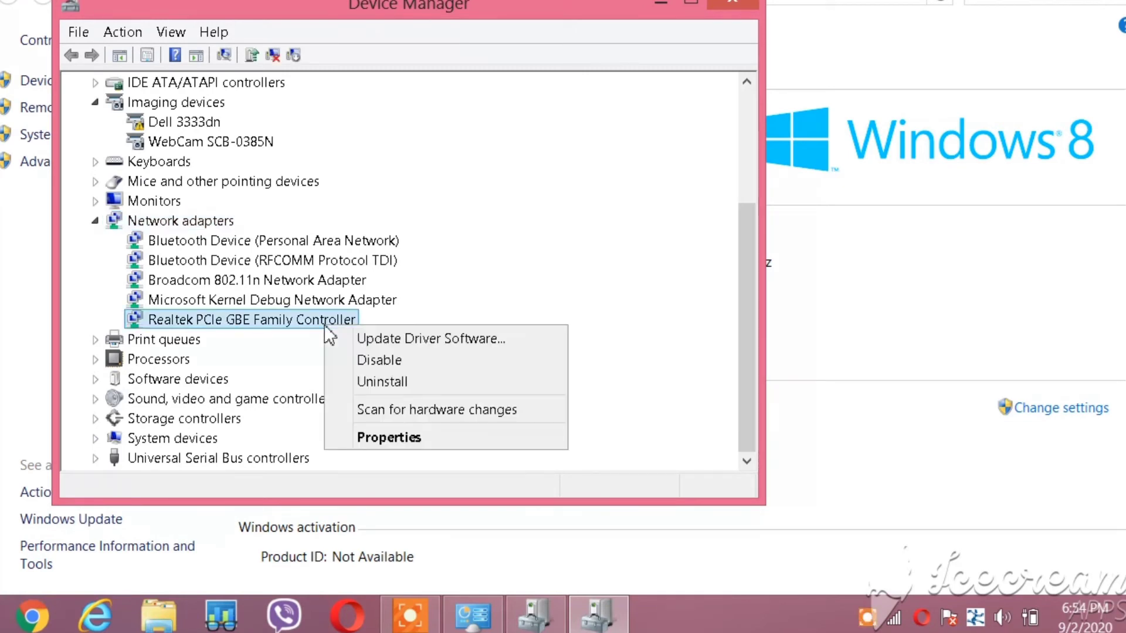
{"action": "left_click", "coordinate": [395, 381]}
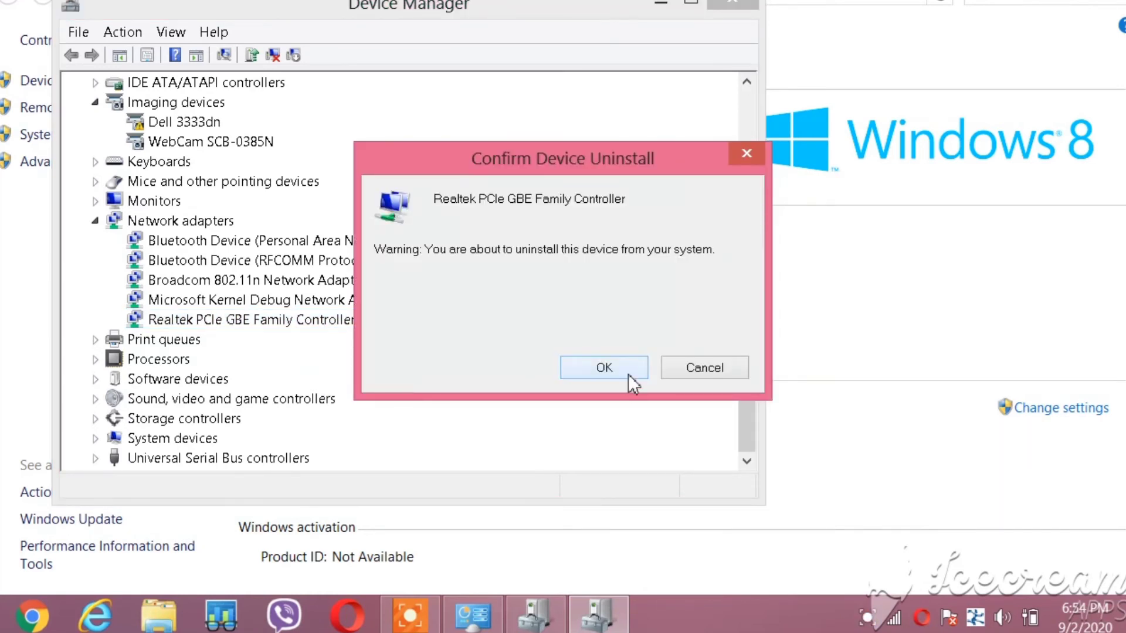
{"action": "left_click", "coordinate": [627, 375]}
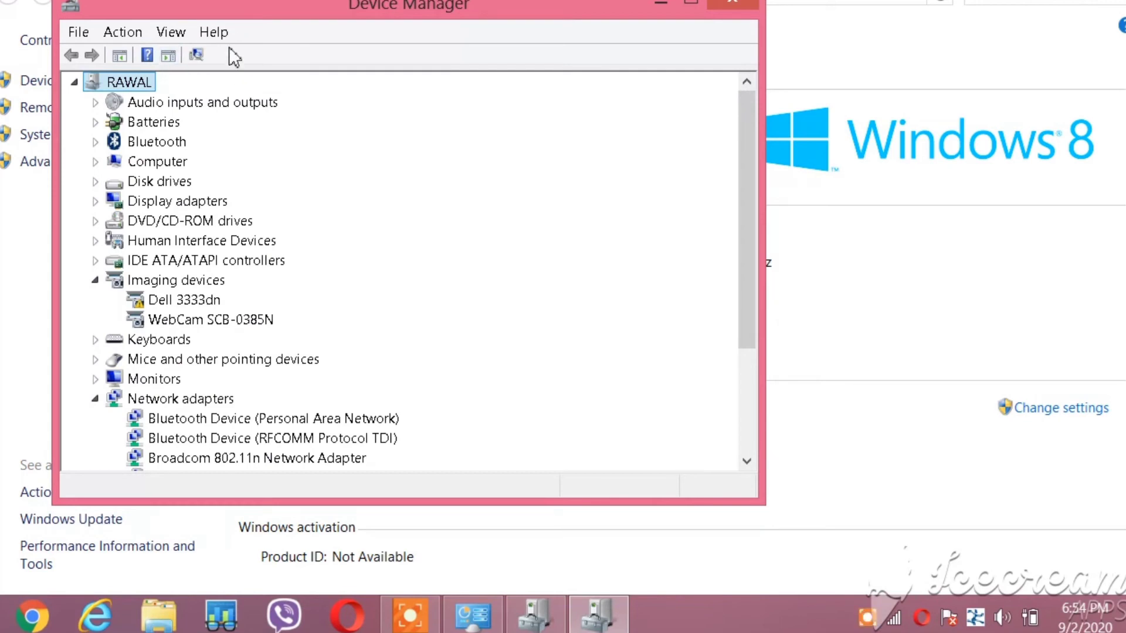
Scan for hardware changes in Device Manager
{"action": "left_click", "coordinate": [196, 55]}
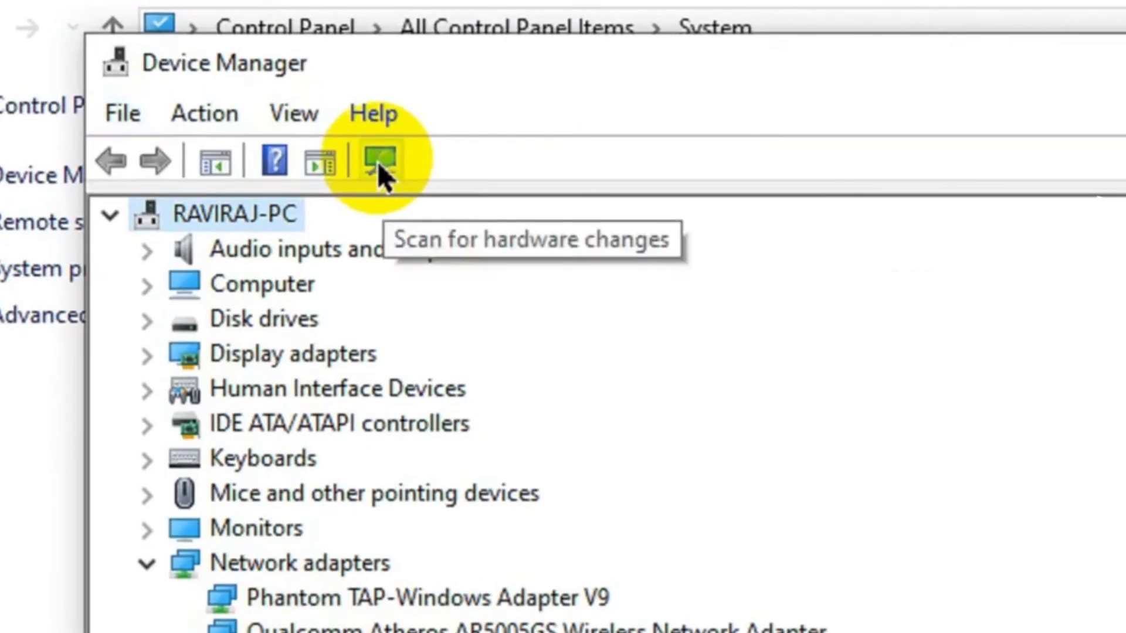
{"action": "left_click", "coordinate": [377, 161]}
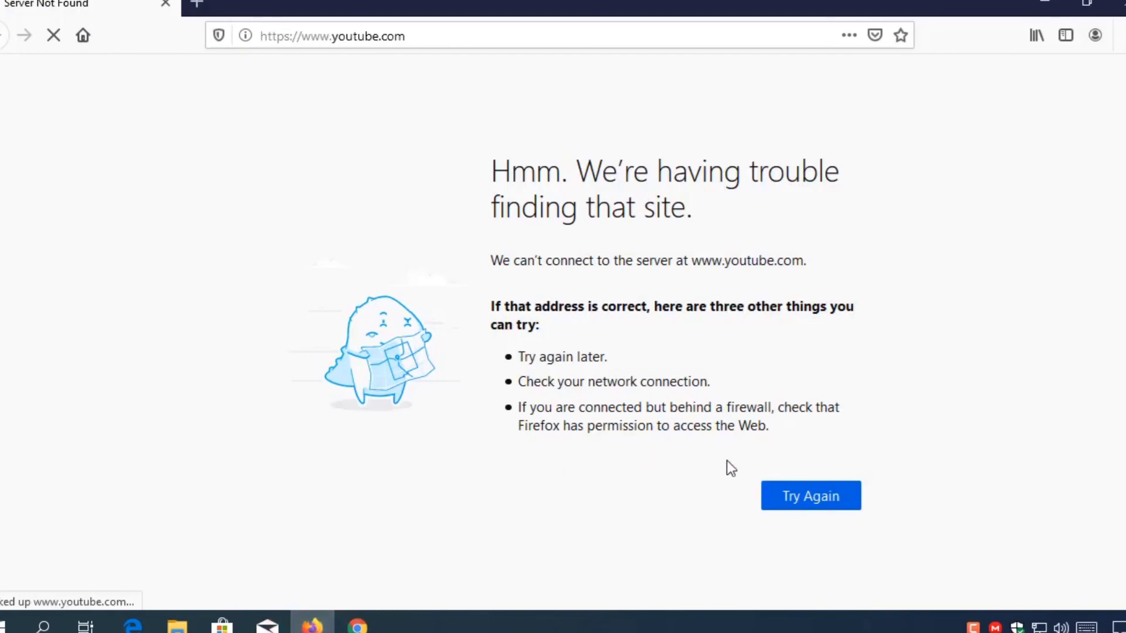
{"action": "left_click", "coordinate": [801, 504]}
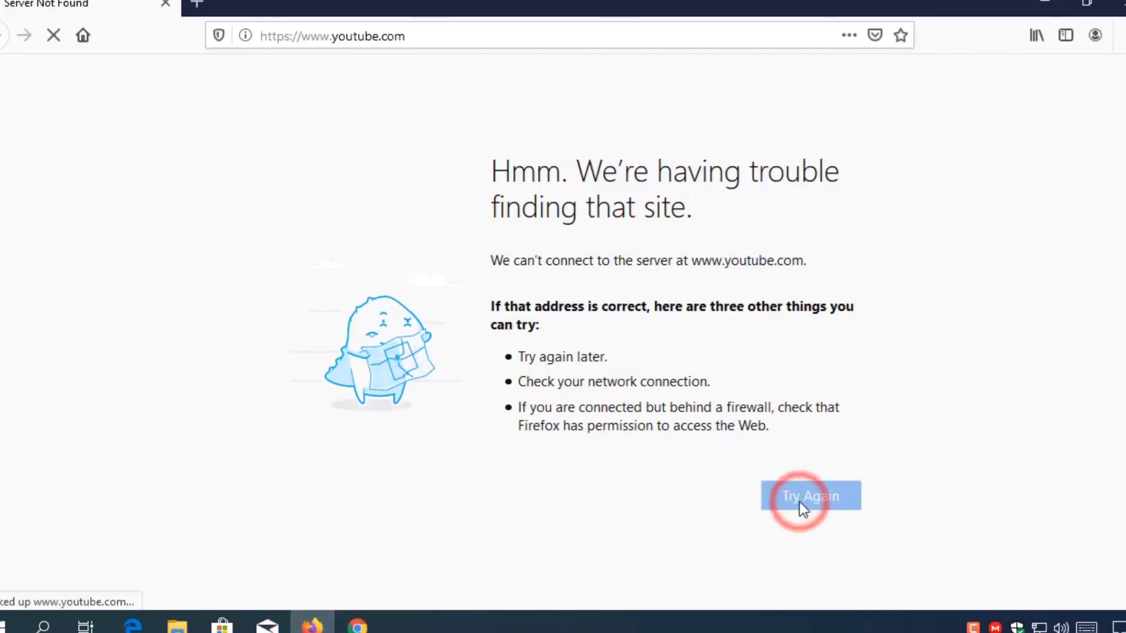